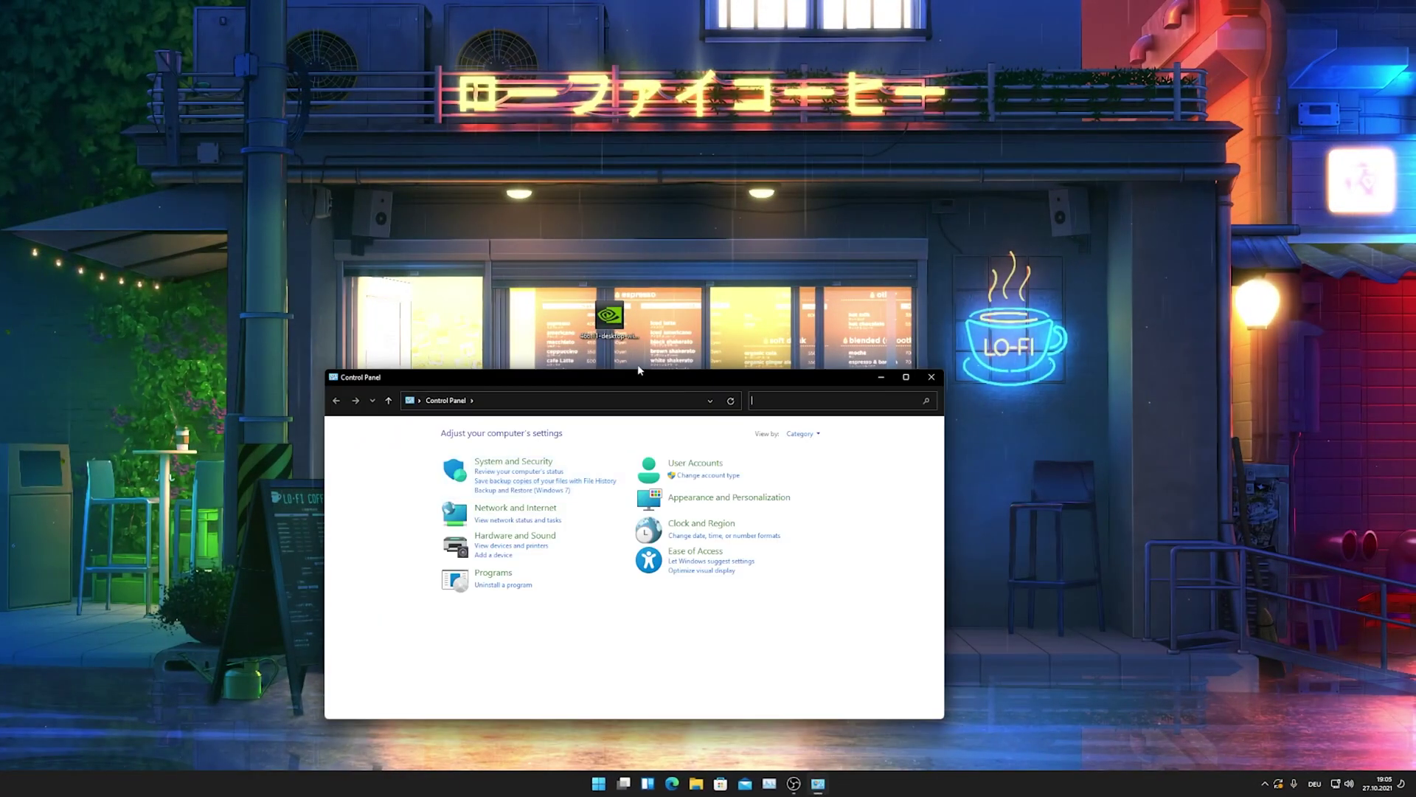
# Reposition the Control Panel window higher on the desktop after leaving Fortnite
pyautogui.moveTo(638, 371)
pyautogui.mouseDown()
pyautogui.moveTo(687, 237)
pyautogui.moveTo(682, 184)
pyautogui.mouseUp()
# Navigate from Programs to the Programs and Features list of installed software
pyautogui.click(534, 390)
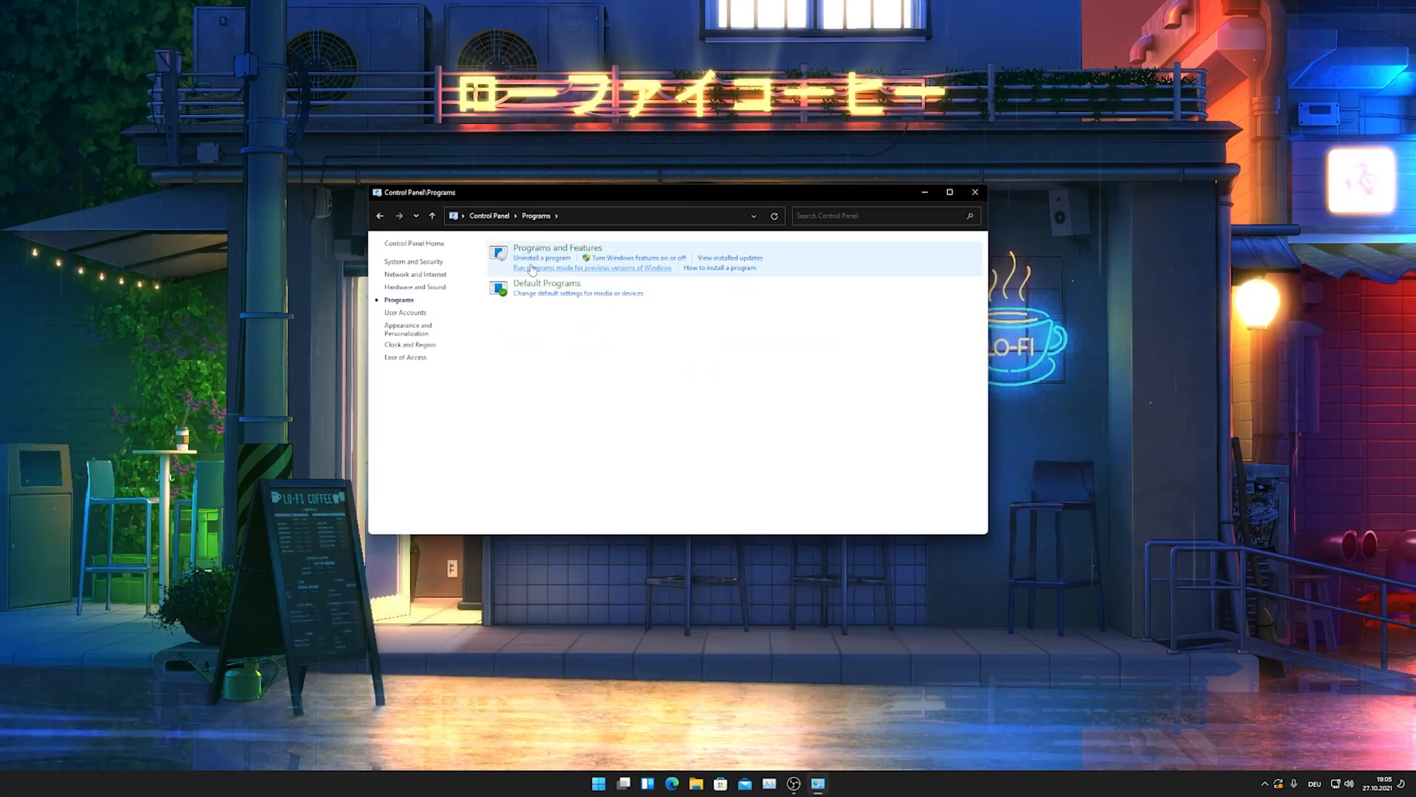
pyautogui.click(545, 250)
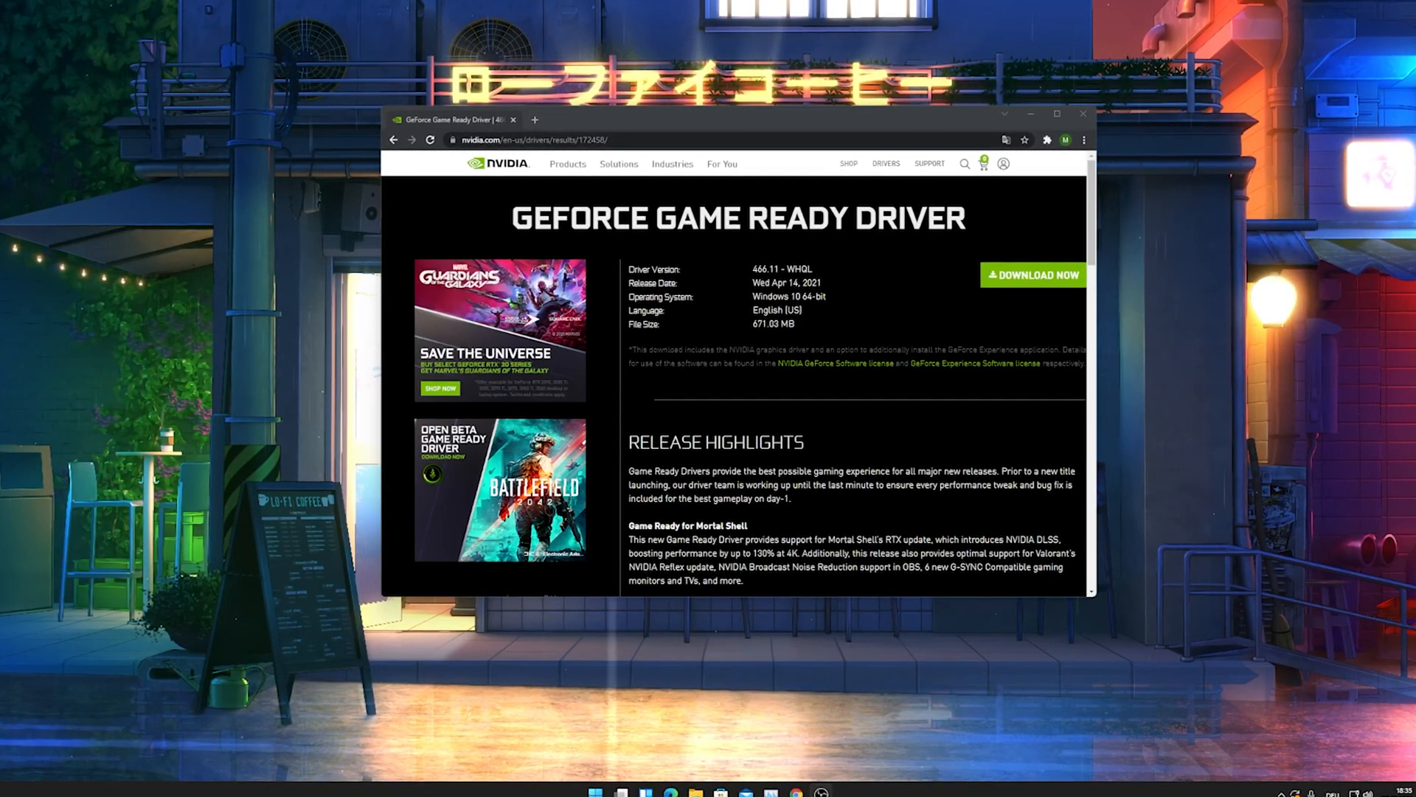
# Download the GeForce 466.11 driver installer and place the .exe on the desktop
pyautogui.press('super+Up')
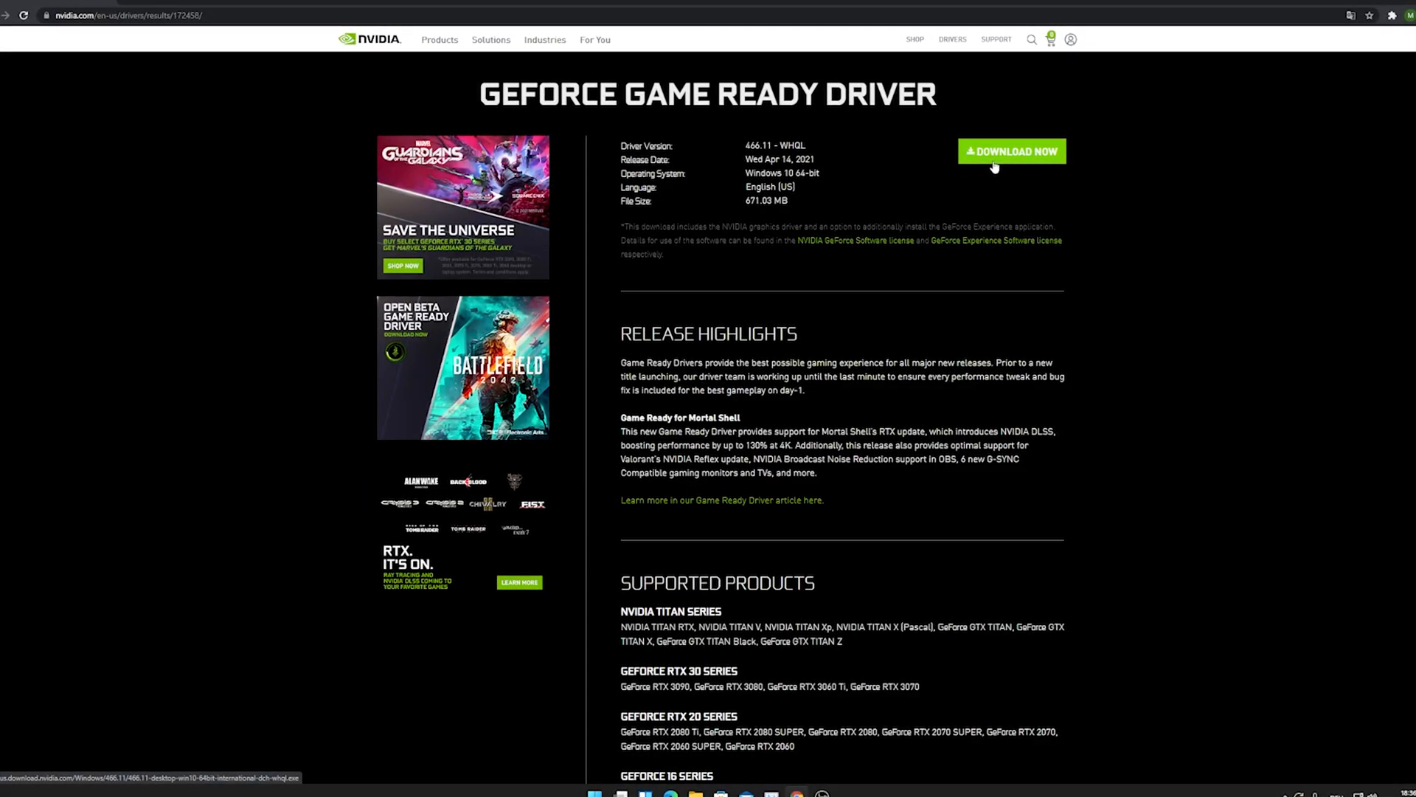
pyautogui.click(995, 153)
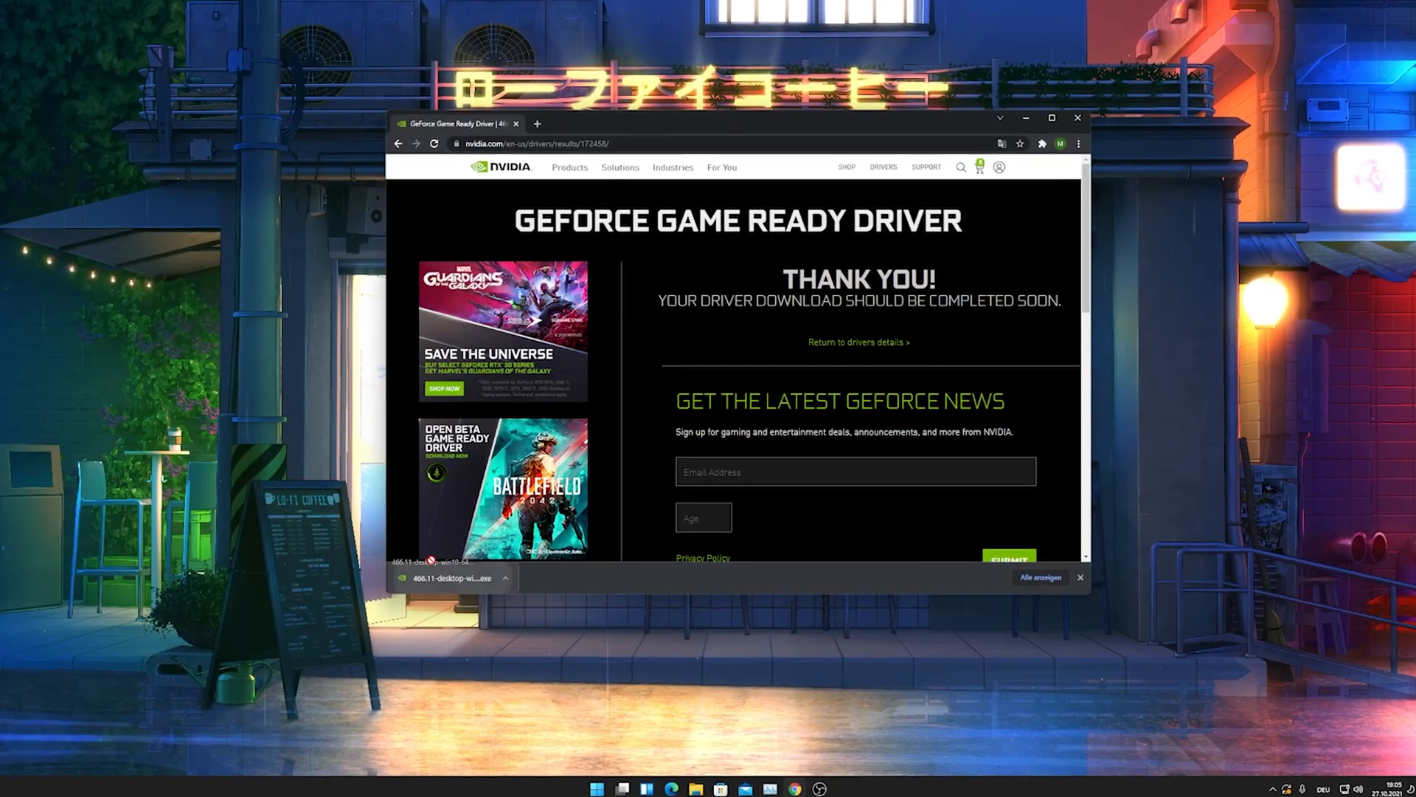
pyautogui.moveTo(428, 560); pyautogui.dragTo(300, 482)
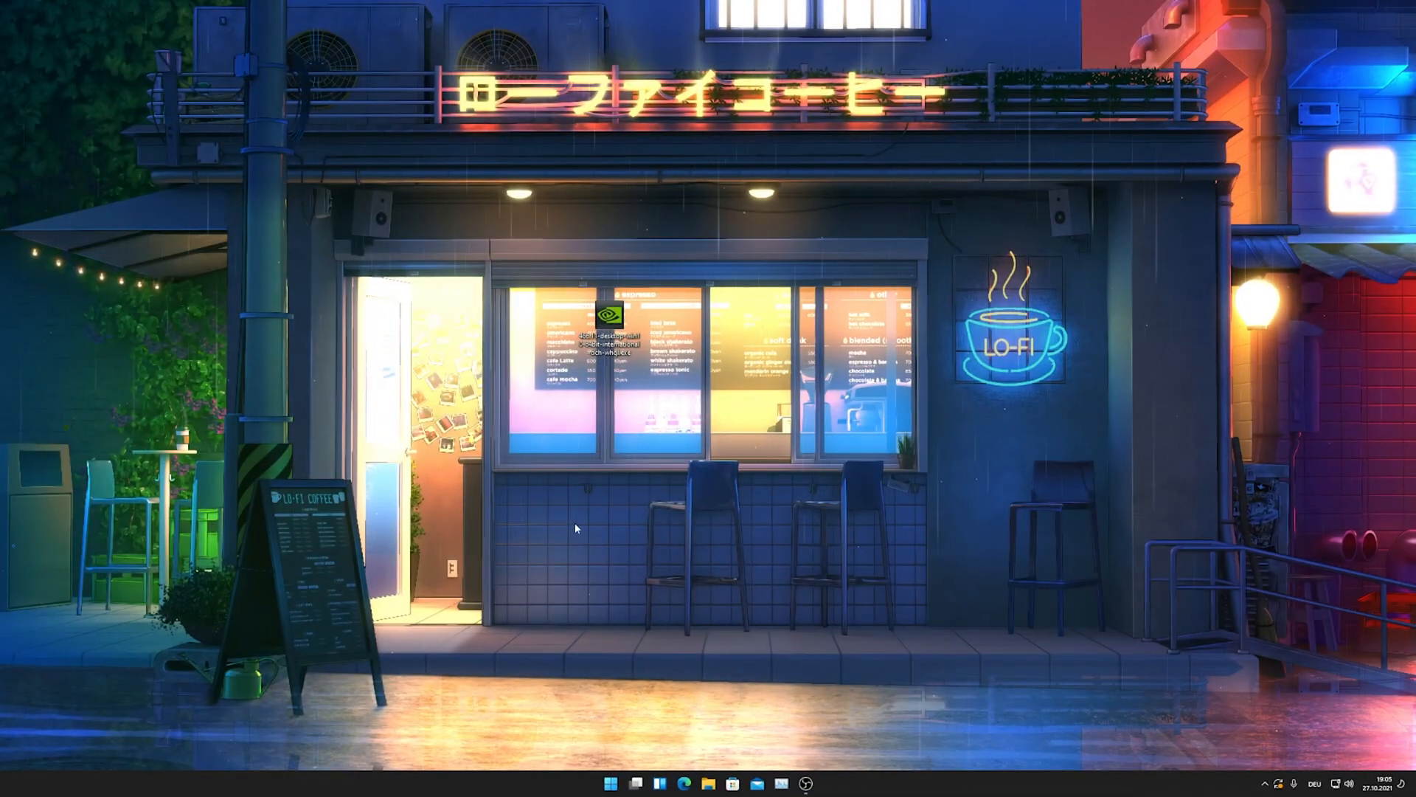
# Launch Control Panel from Start search and reach the Programs and Features list
pyautogui.press('super')
pyautogui.write('control Panel')
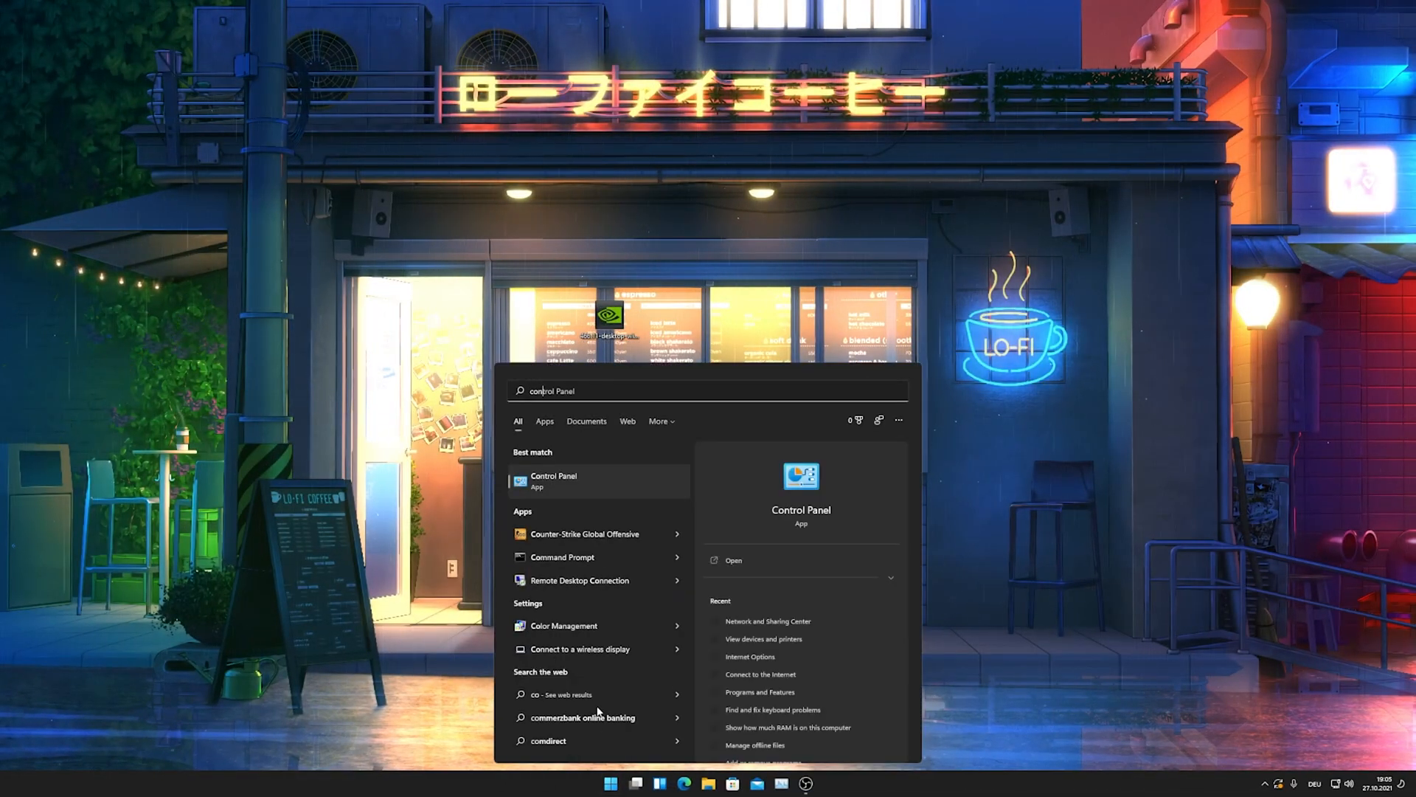
pyautogui.press('Return')
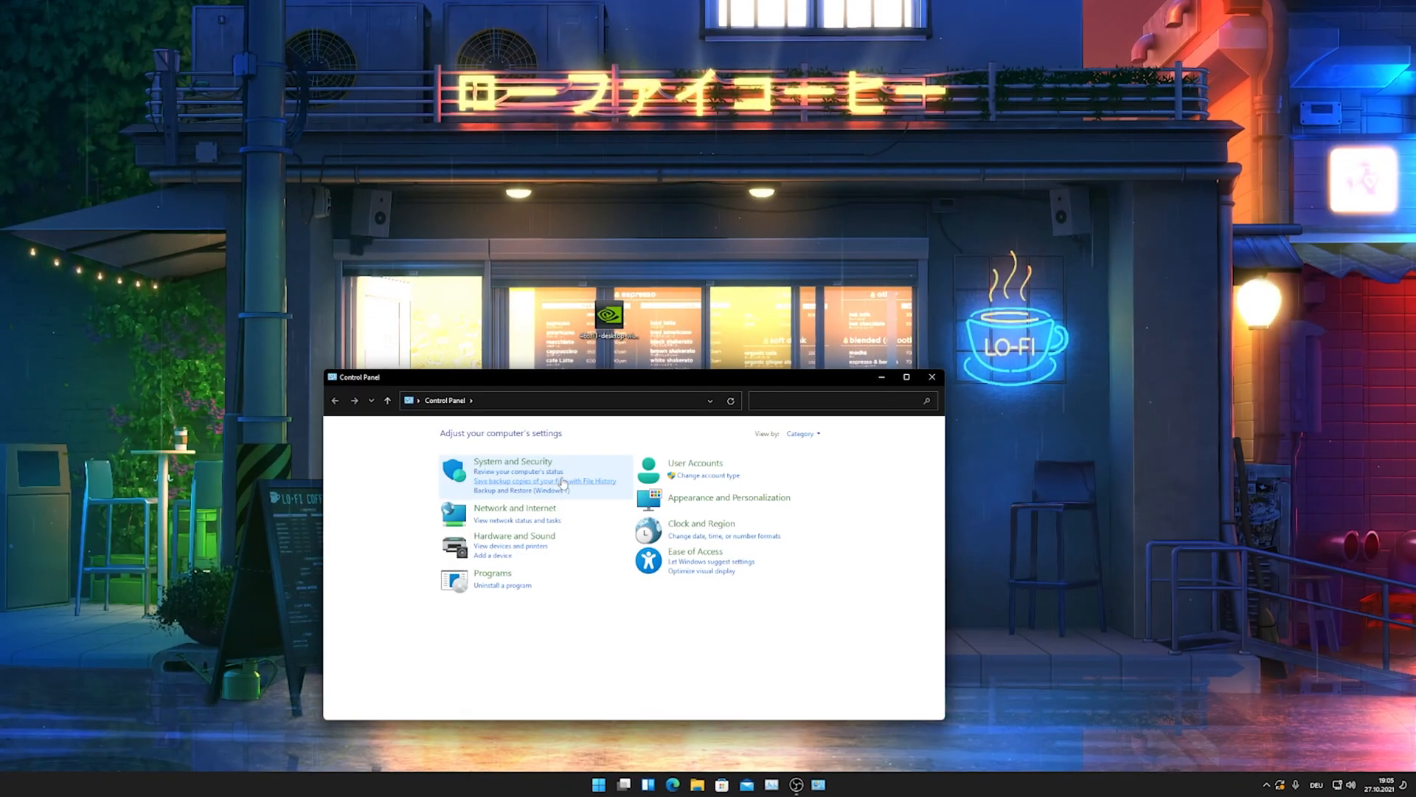
pyautogui.moveTo(632, 378)
pyautogui.mouseDown()
pyautogui.moveTo(690, 247)
pyautogui.moveTo(661, 195)
pyautogui.mouseUp()
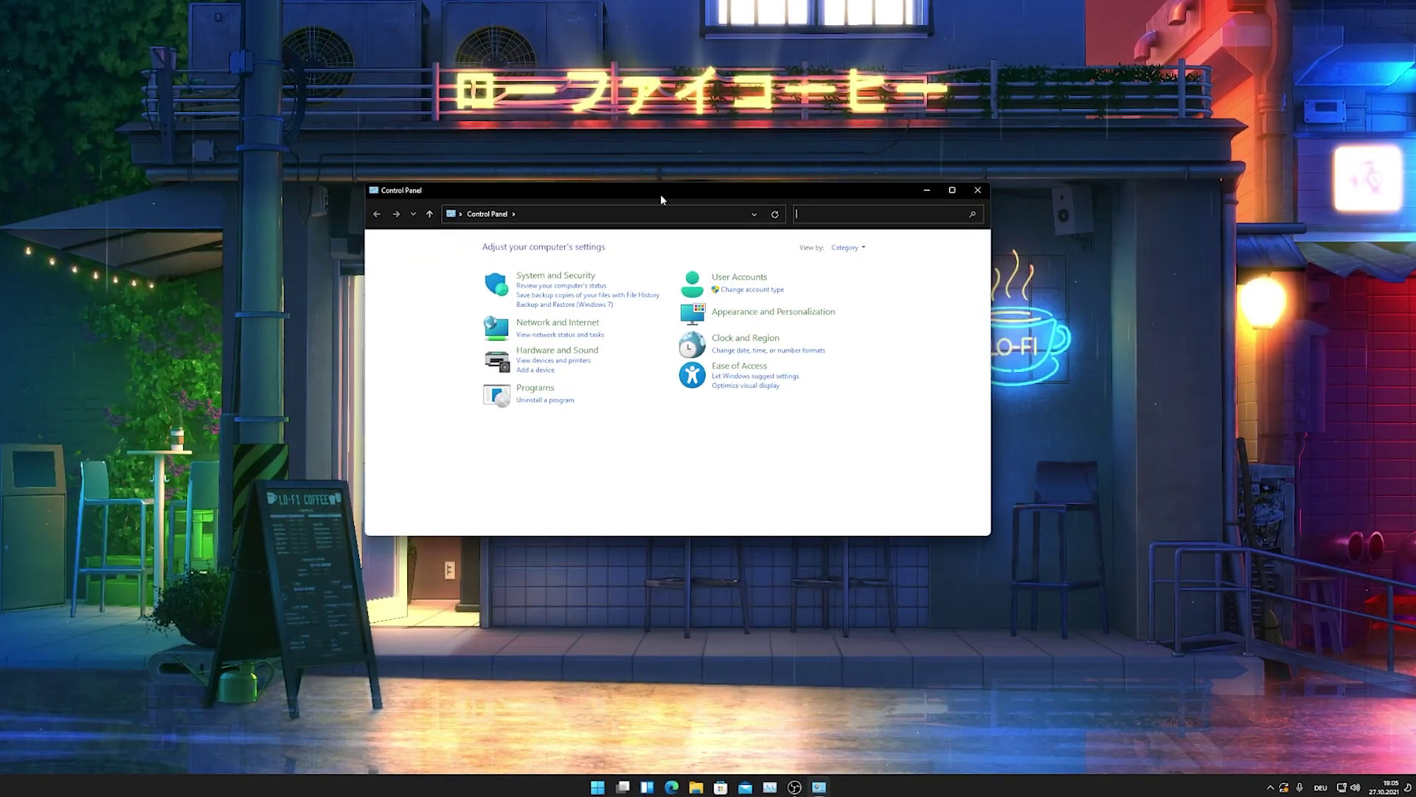
pyautogui.click(536, 388)
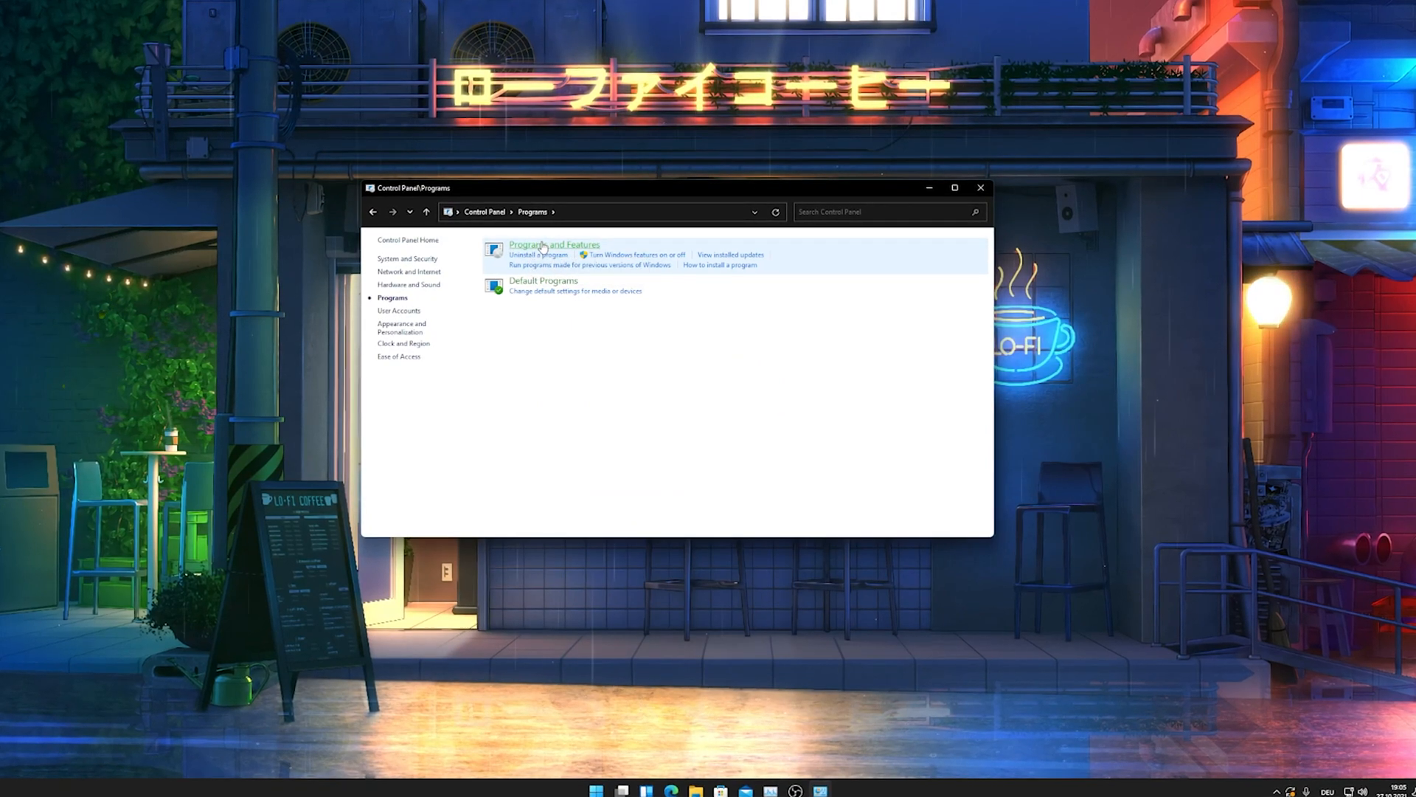
pyautogui.click(495, 248)
pyautogui.scroll(-5, 569, 373)
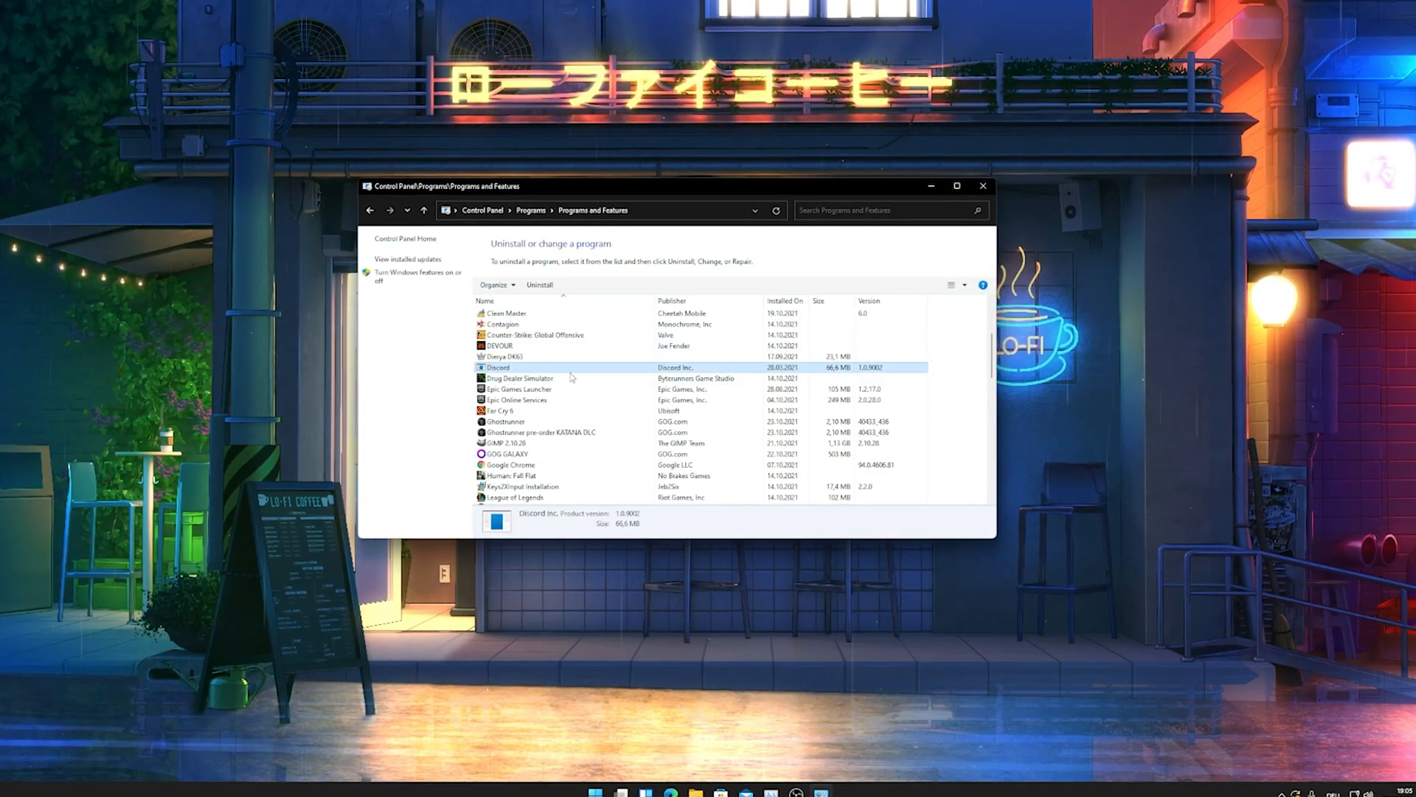
# Select NVIDIA Grafiktreiber 510.31 in the list and start its uninstall
pyautogui.press('n')
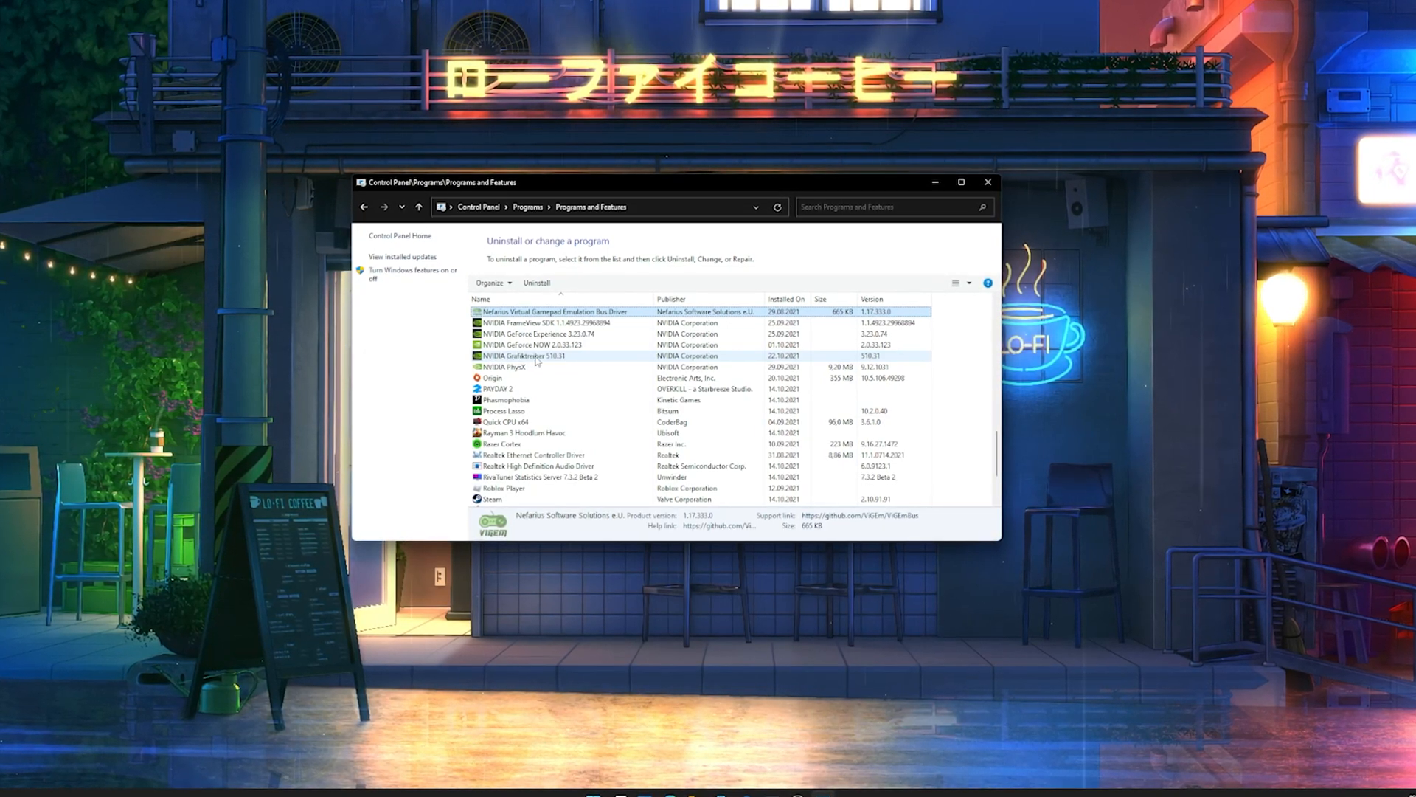
pyautogui.click(549, 355)
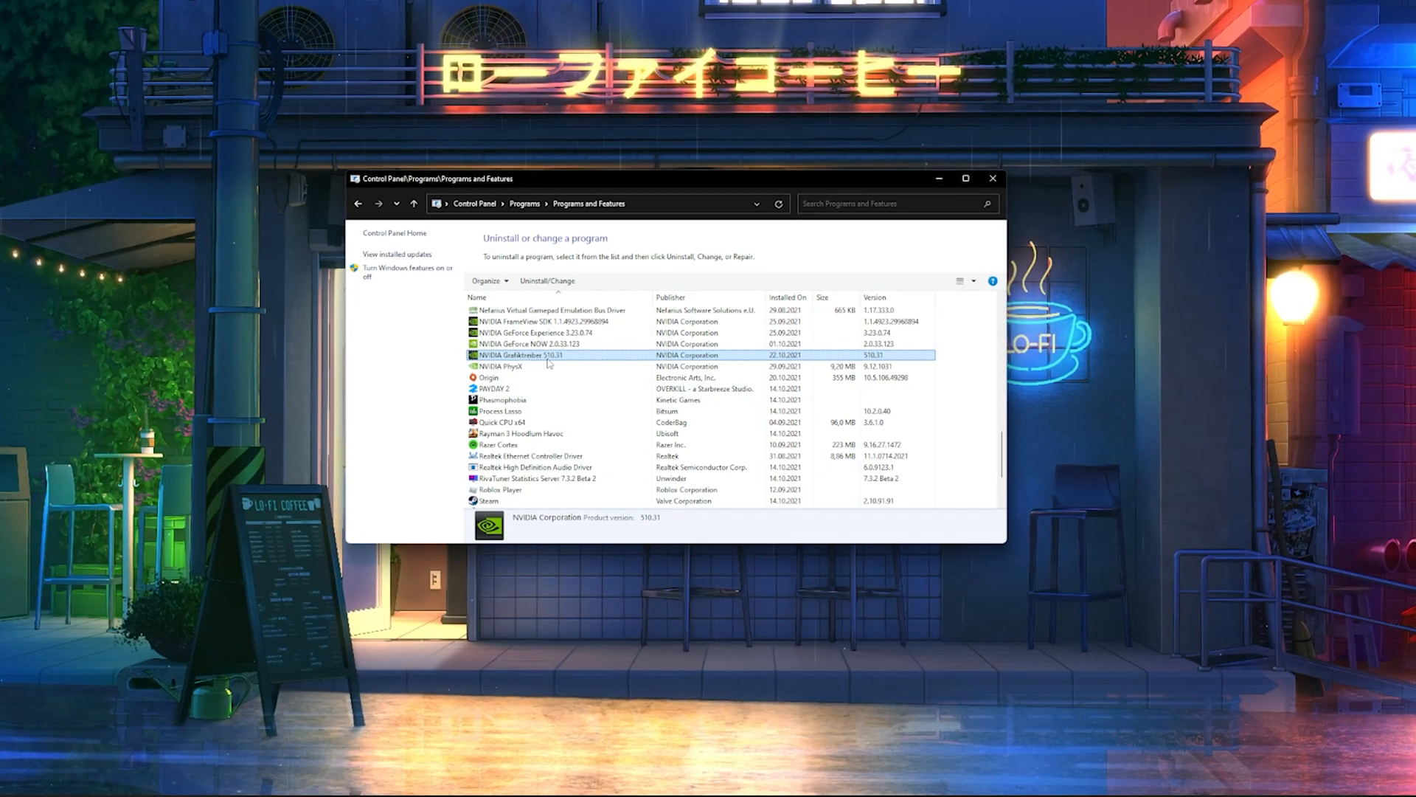
pyautogui.doubleClick(517, 357)
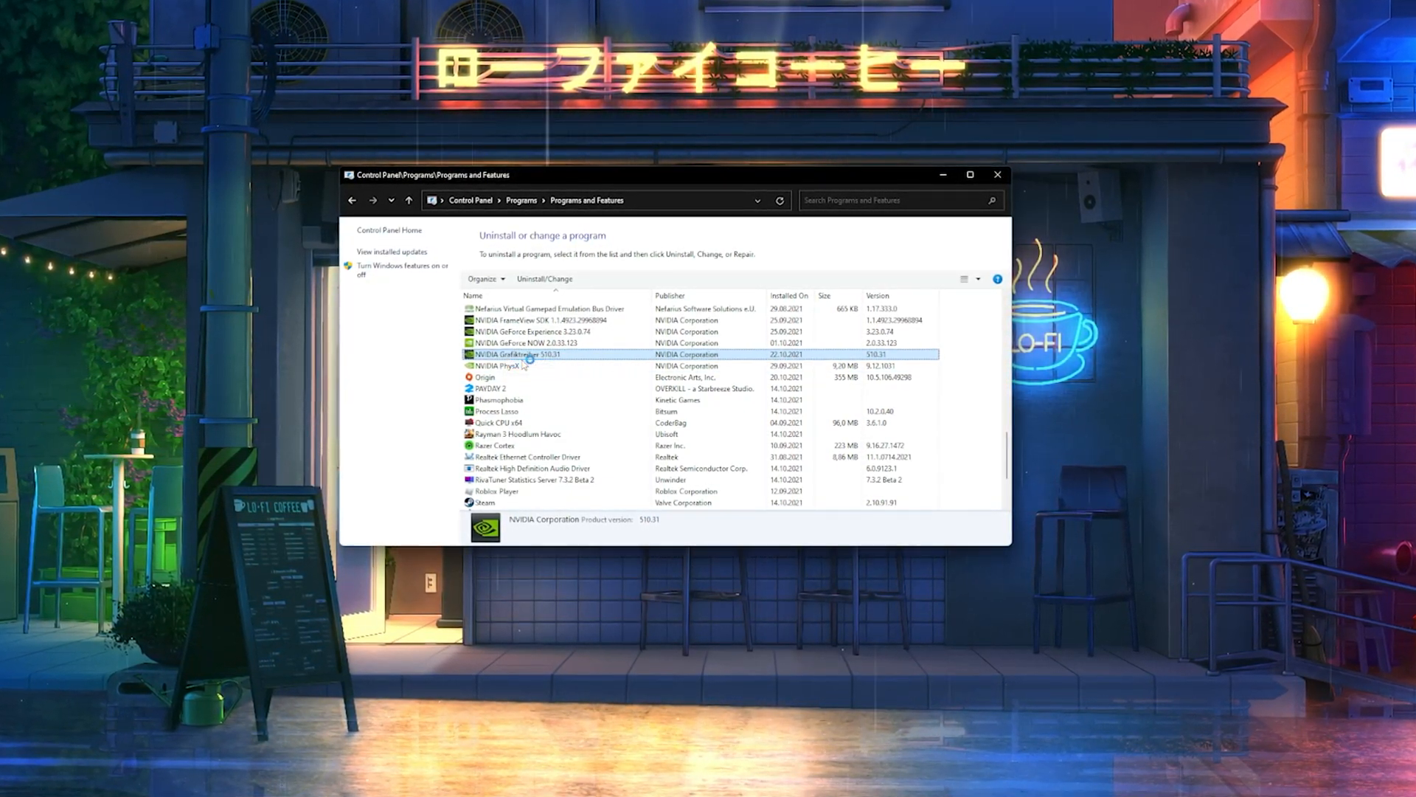